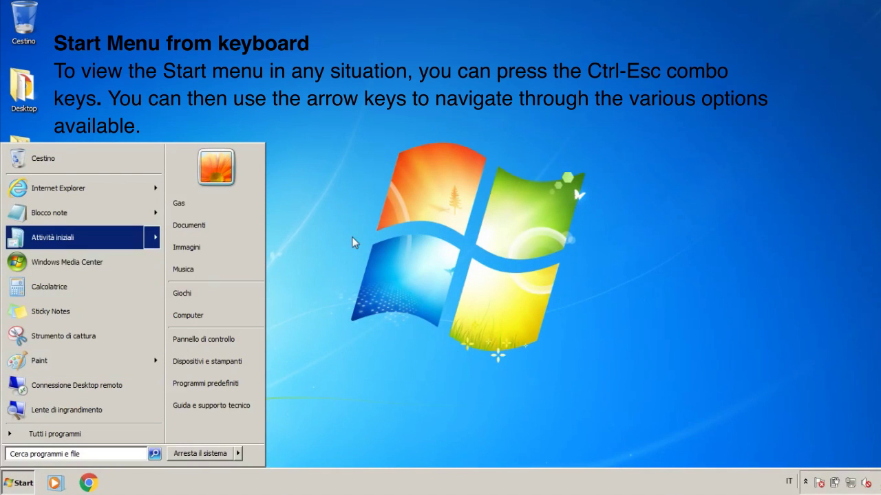
- Browse the entries in the Attività iniziali submenu of the Start menu, and close the menu
key("Right")
key("Down")
key("Down")
key("Down")
key("Down")
key("Down")
key("Down")
key("Down")
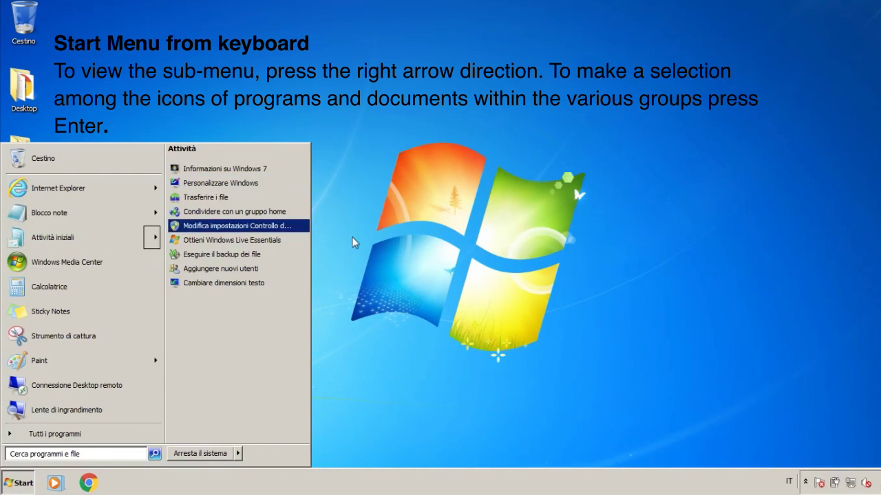
key("Left")
key("Up")
key("Escape")
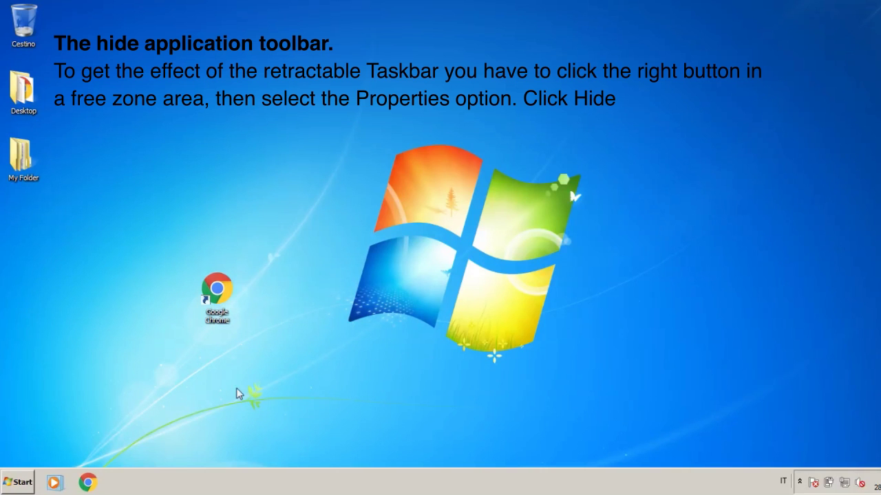
- Turn on automatic hiding (Nascondi automaticamente) in the taskbar properties and apply the change
right_click(148, 484)
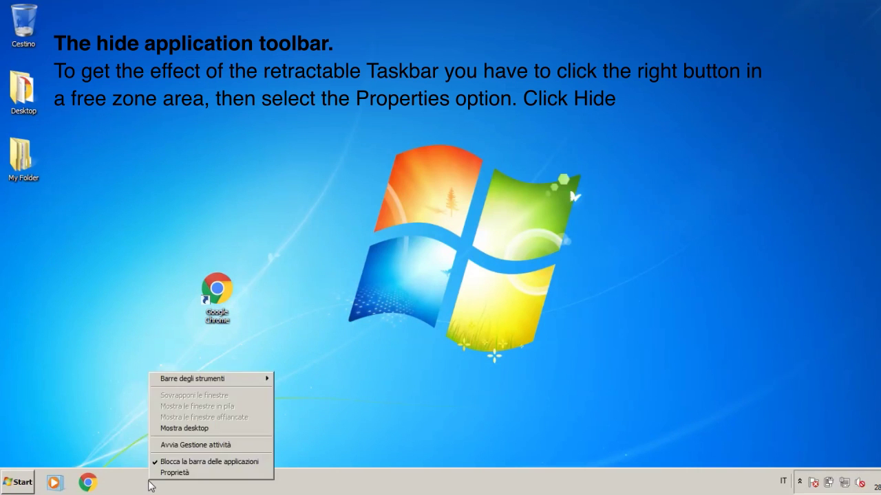
left_click(166, 473)
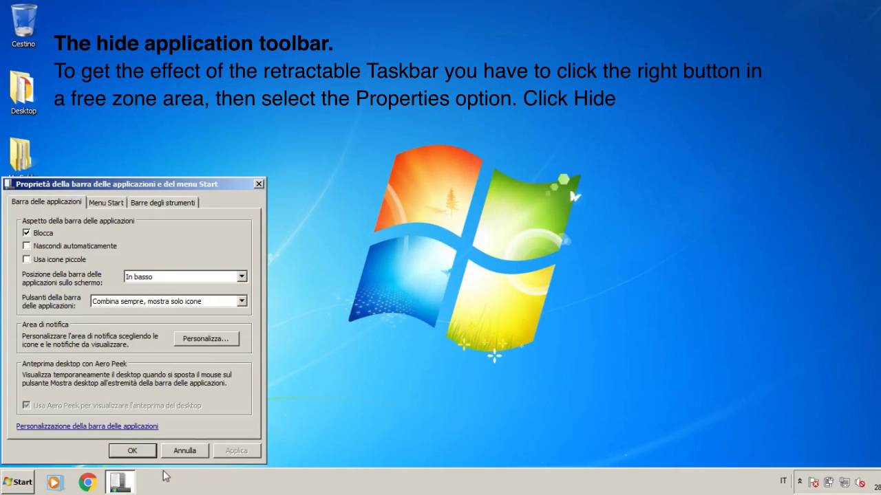
left_click(93, 247)
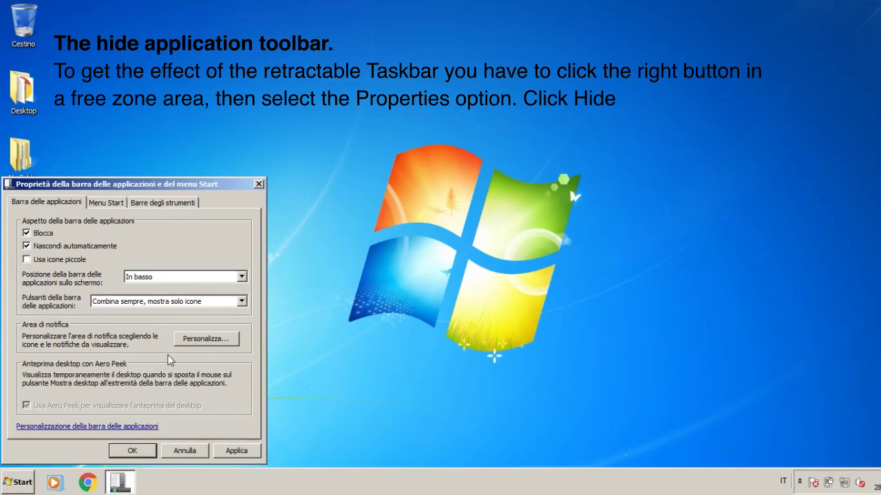
left_click(237, 451)
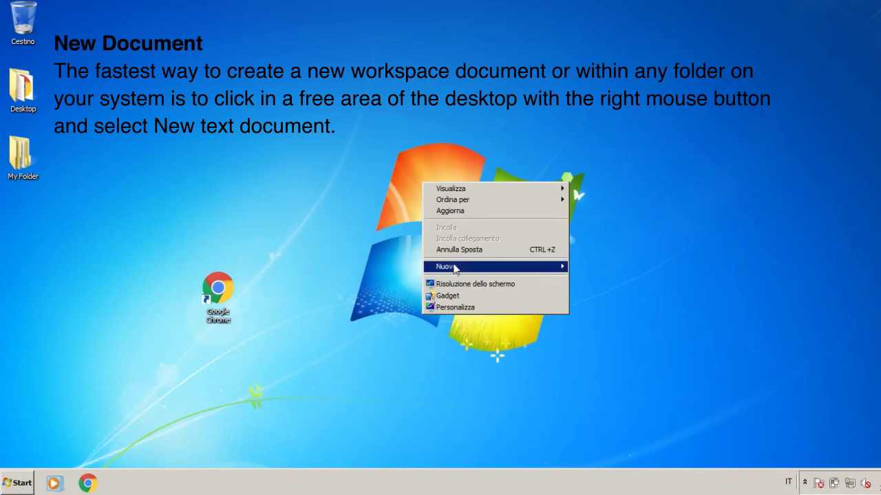
- Create a new RTF document on the desktop, keeping its default name, and open it
mouse_move(520, 272)
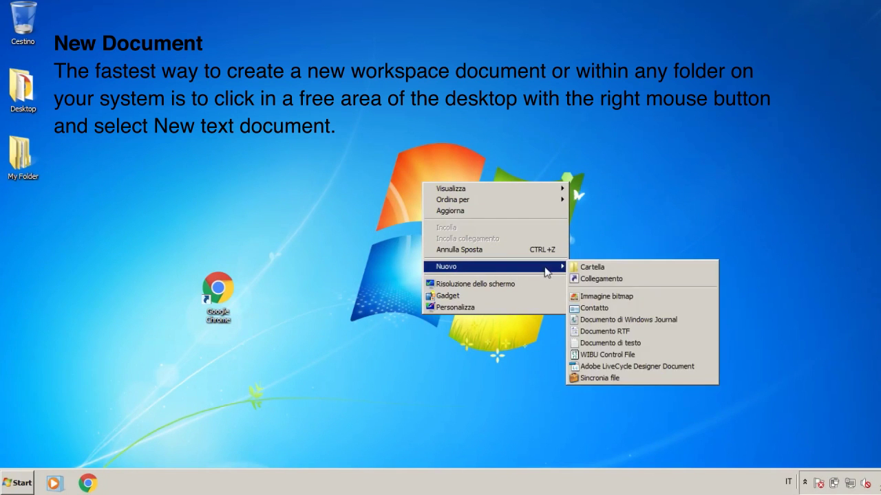
left_click(595, 331)
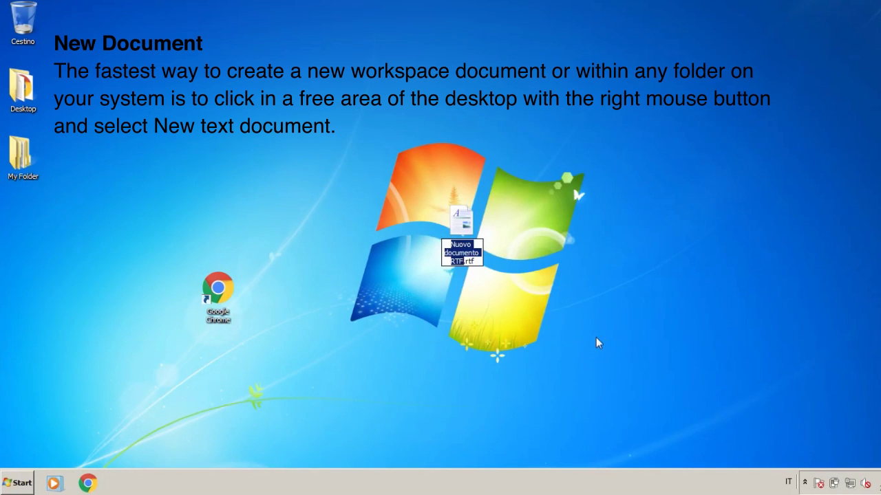
key("Return")
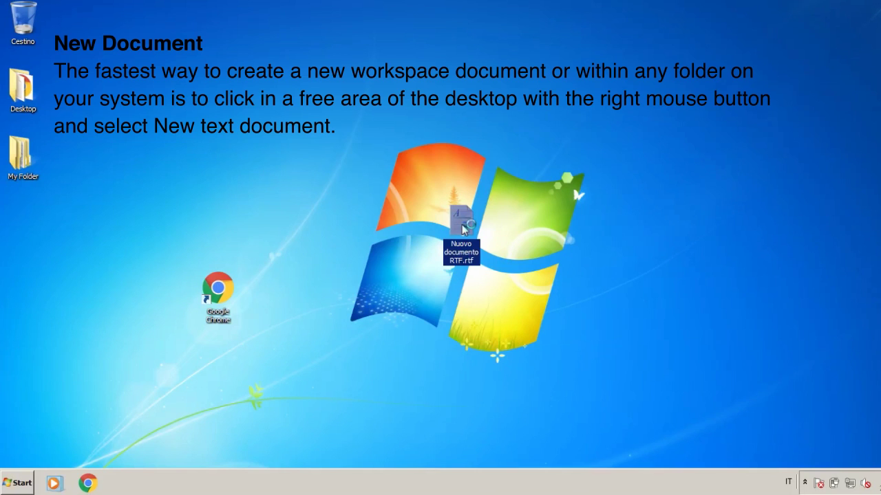
double_click(462, 230)
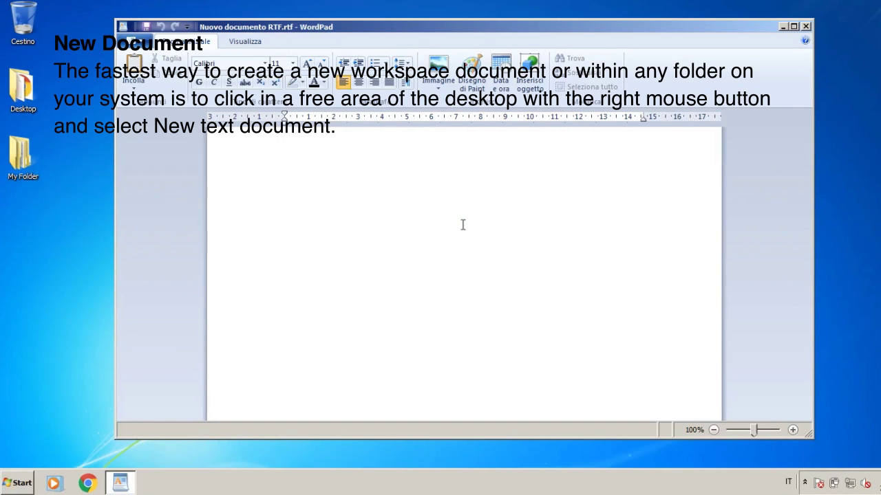
- Write "Hello, how are you today? Fine thanks :)" in the document and close it
type("Hello, how ")
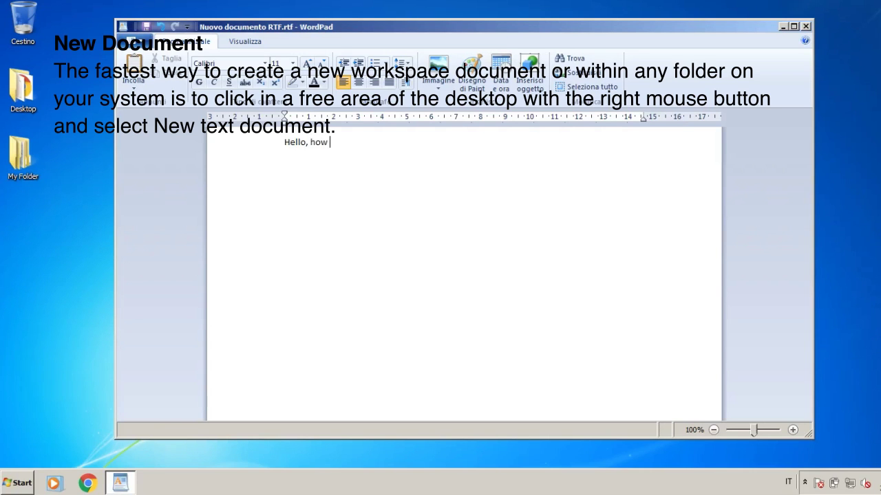
type("are you today? Fine thanks")
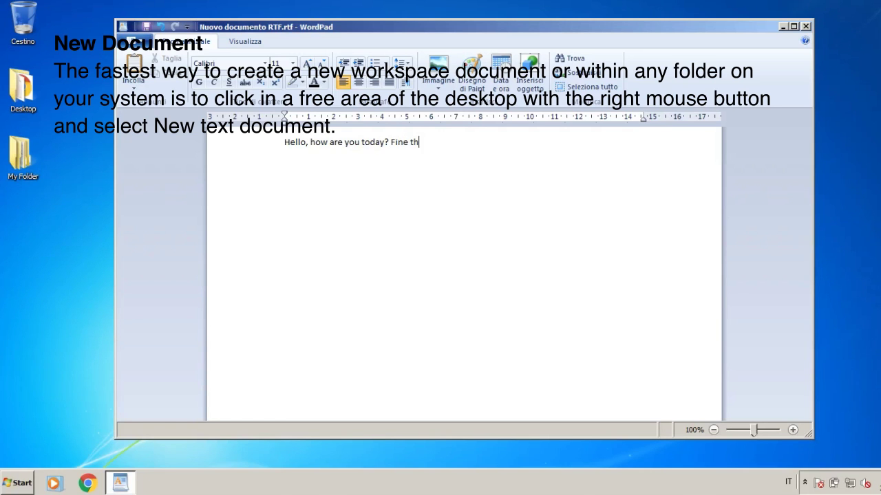
type(" :)")
left_click(805, 28)
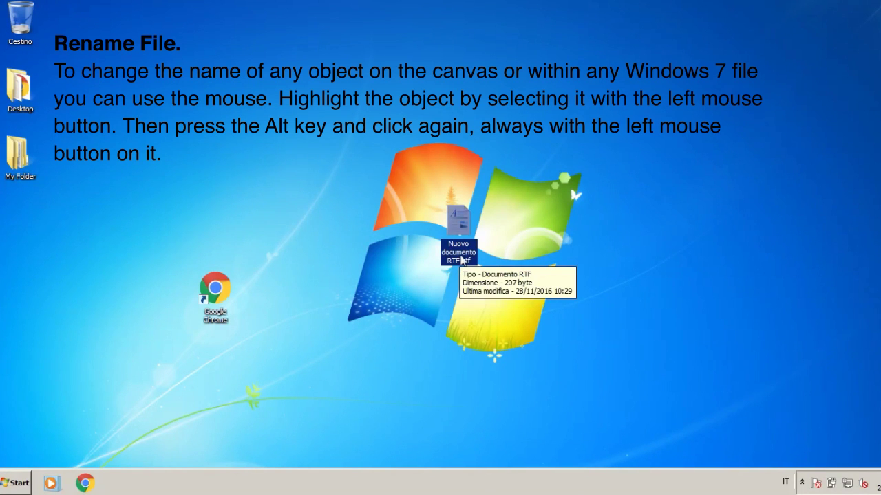
- Rename the RTF document on the desktop as "Good morning", keeping its .rtf extension
left_click(461, 258)
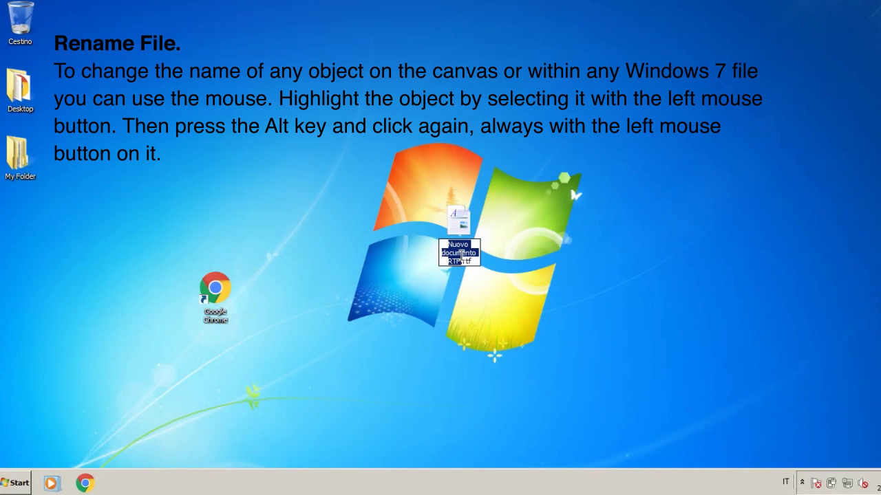
type("Good morning")
key("Return")
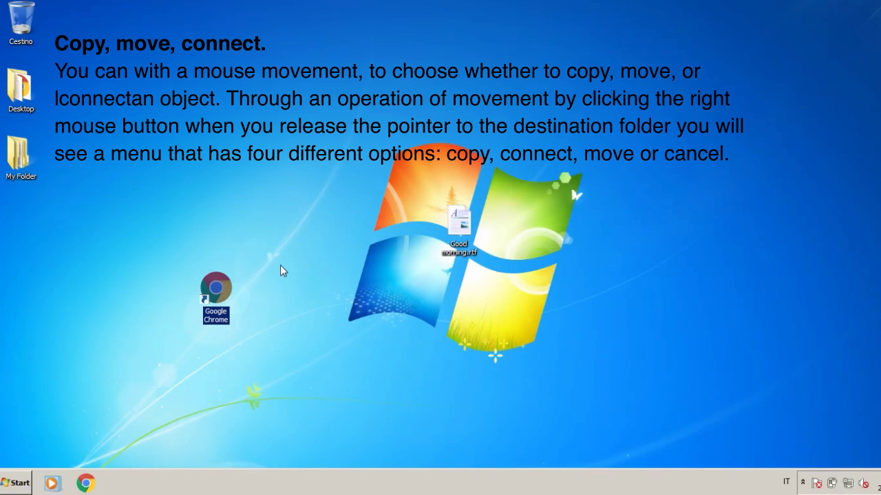
- Move the Google Chrome shortcut from the desktop into the folder named Desktop
left_click(281, 270)
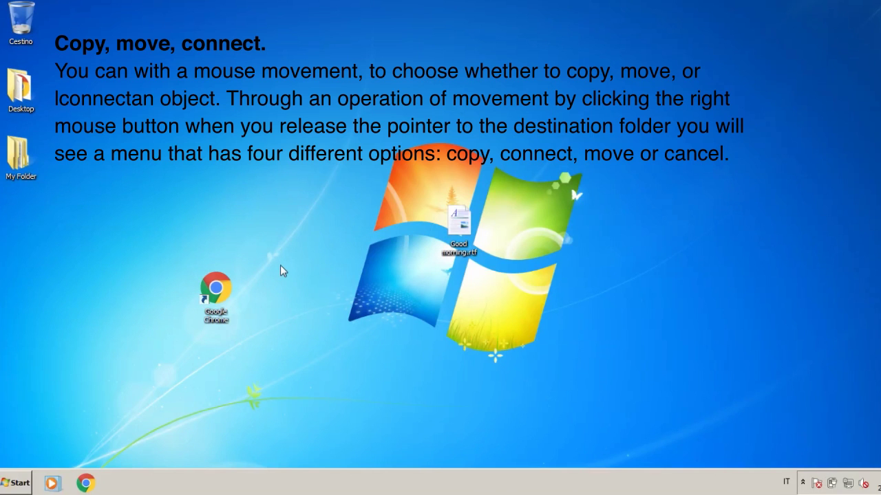
left_click(216, 294)
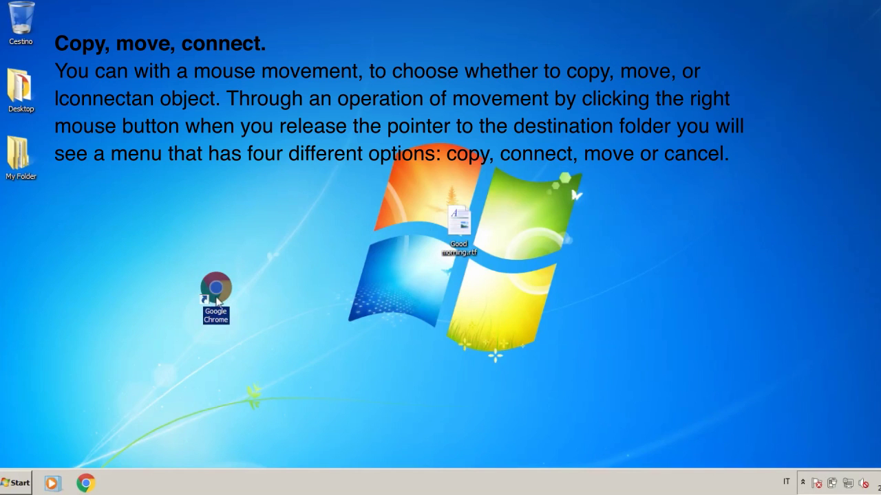
left_click_drag(216, 294, 19, 105)
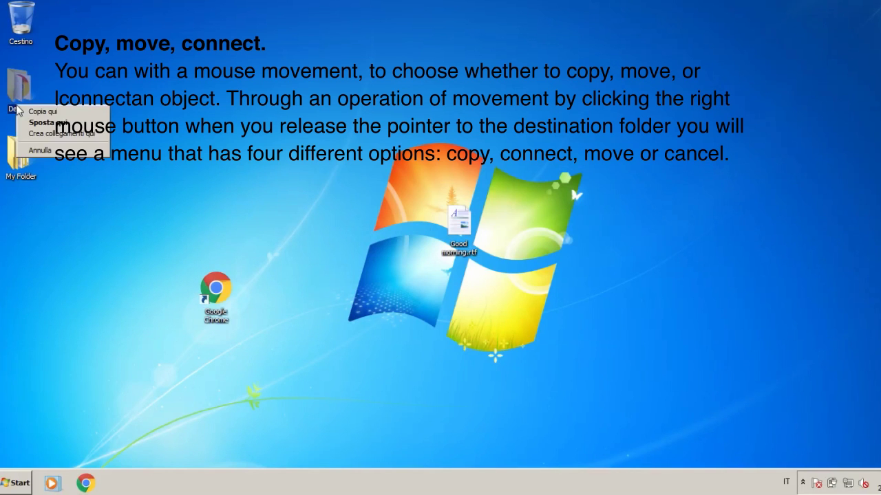
left_click(40, 151)
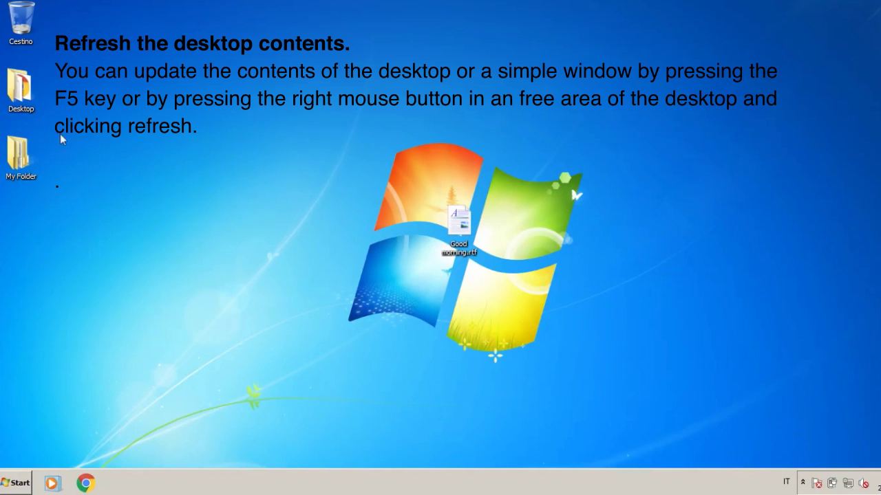
- Sort the desktop icons by item type (Tipo elemento)
right_click(344, 230)
mouse_move(413, 247)
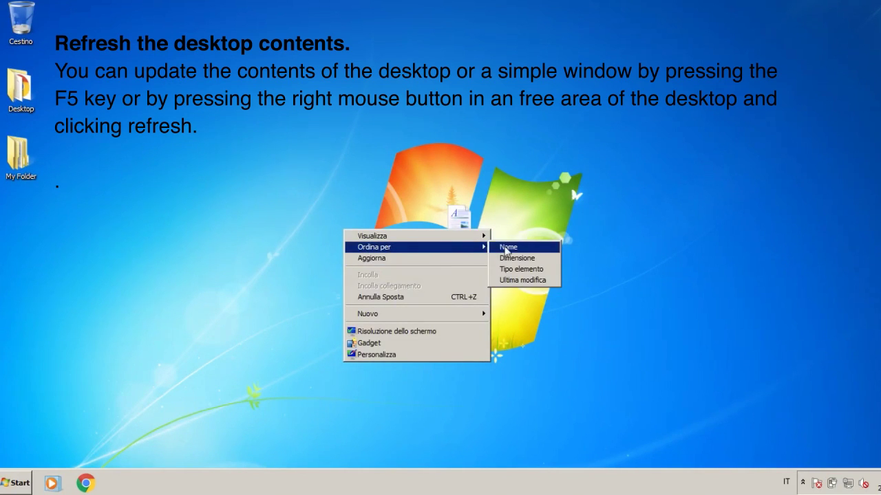
left_click(527, 267)
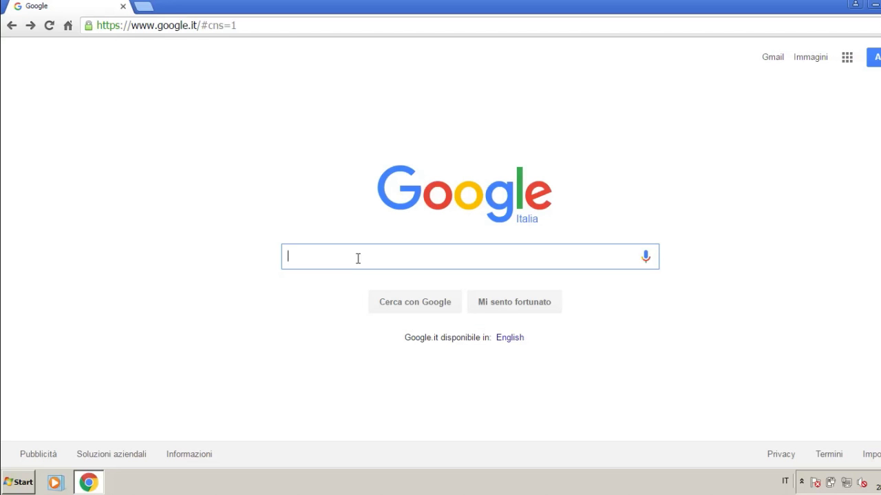
- Search Google Images for "airplane" and filter the usage rights to "Contrassegnate per essere riutilizzate"
type("air")
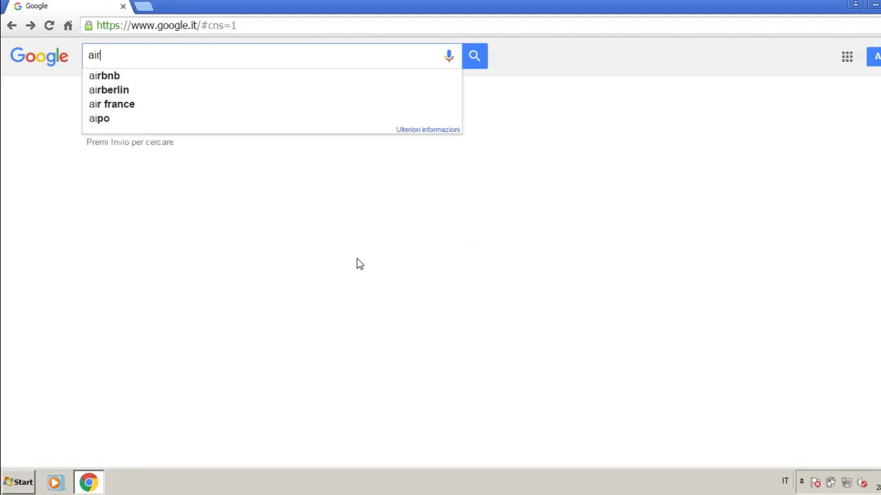
type("plane")
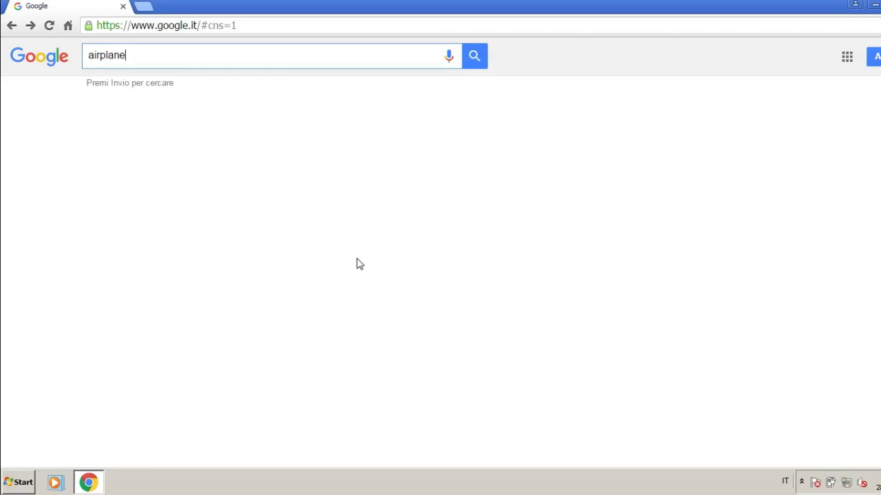
key("Return")
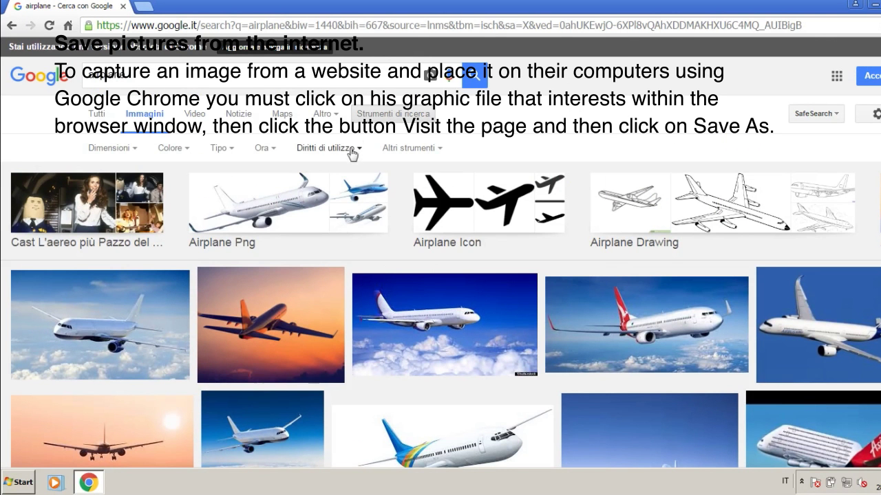
left_click(352, 151)
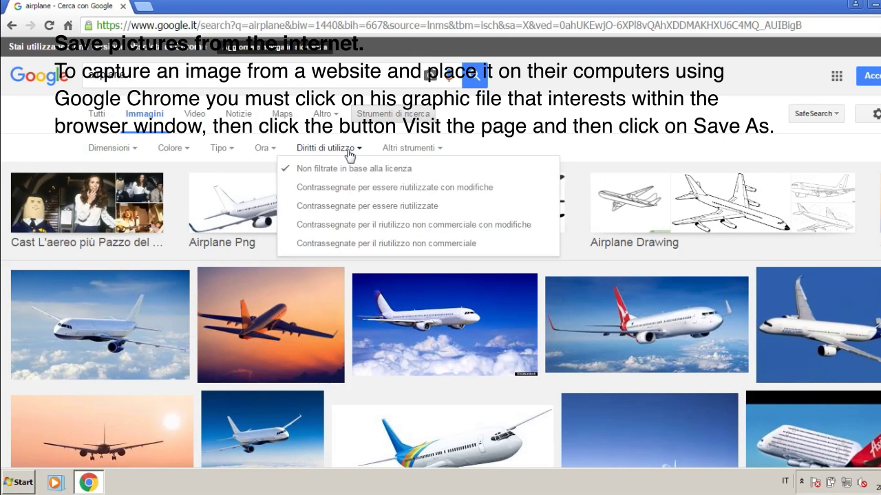
left_click(356, 208)
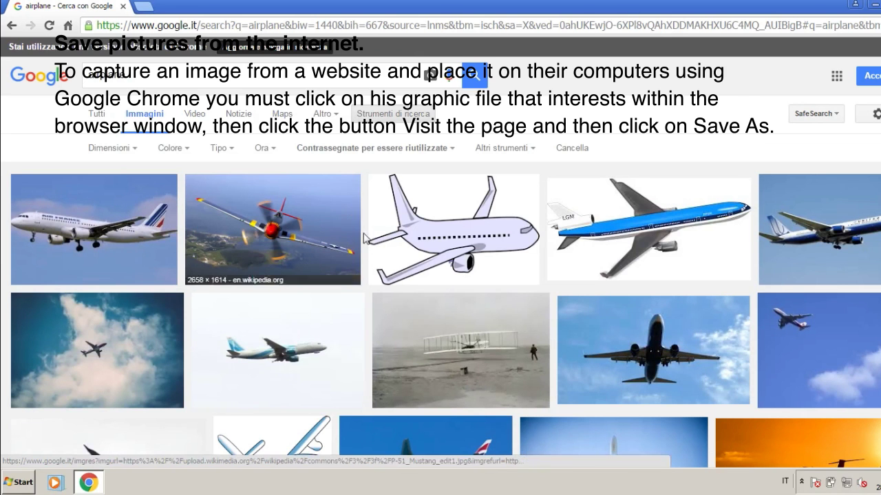
- Preview the Pixabay photo of the landing cargo plane silhouette in the image results and visit its source page
scroll(375, 261, "down", 6)
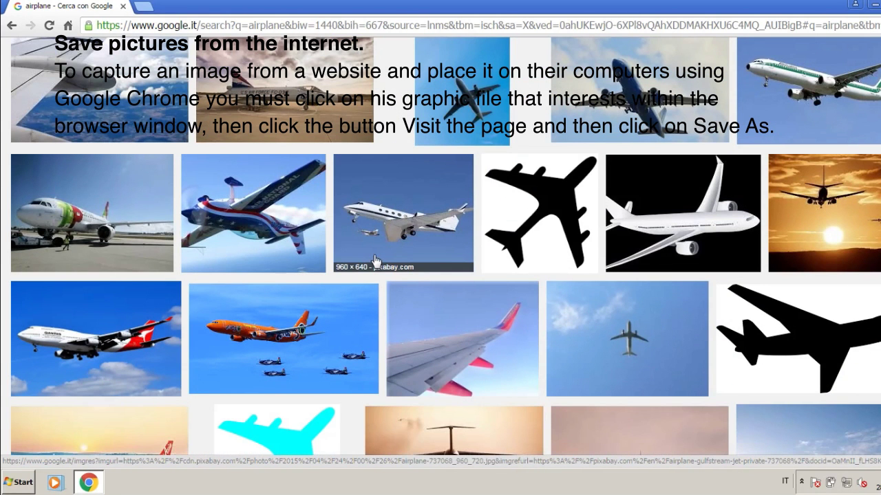
scroll(375, 261, "down", 1)
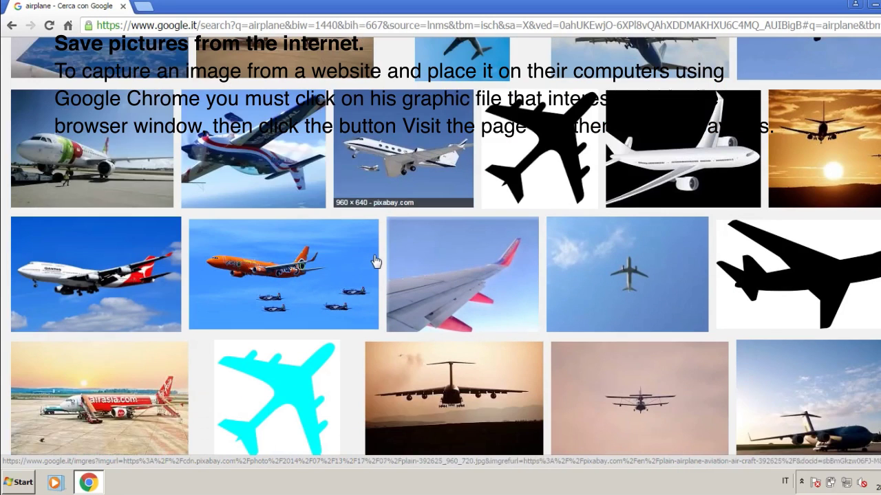
scroll(375, 260, "down", 2)
left_click(434, 271)
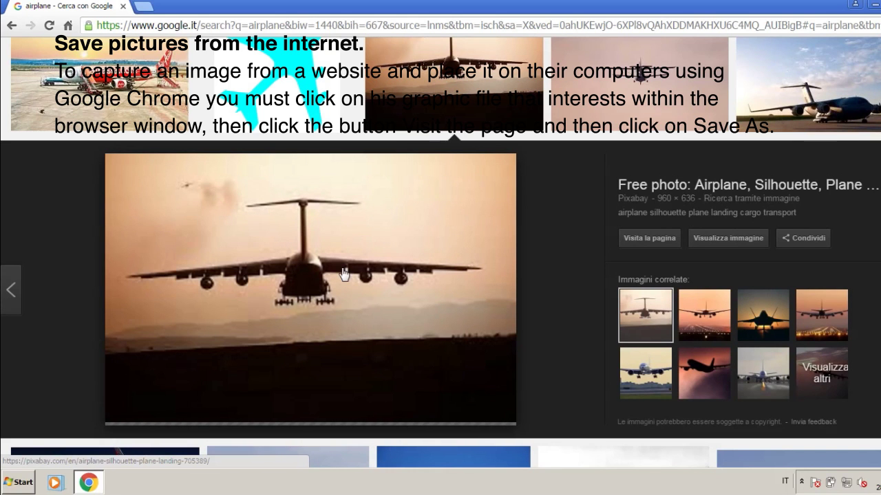
left_click(633, 249)
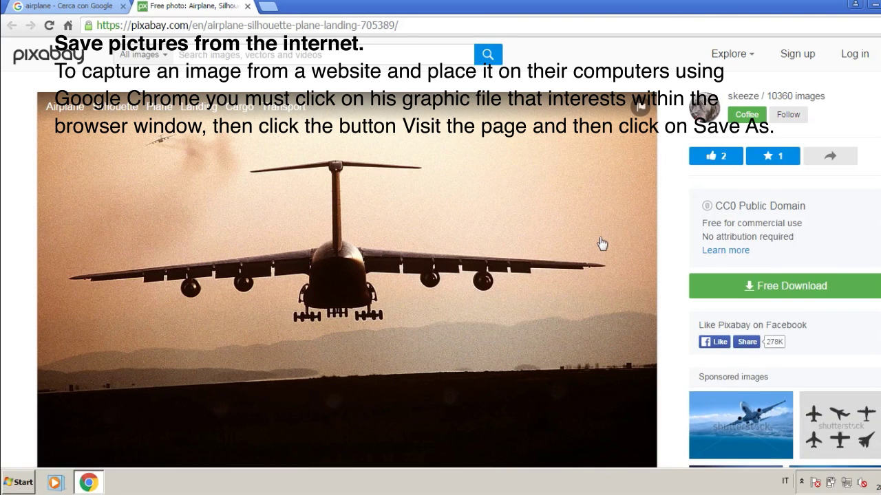
- Save the airplane photo to the Desktop as the JPEG image airplane-705389_960_720.jpg, and open the downloaded file
scroll(601, 243, "down", 1)
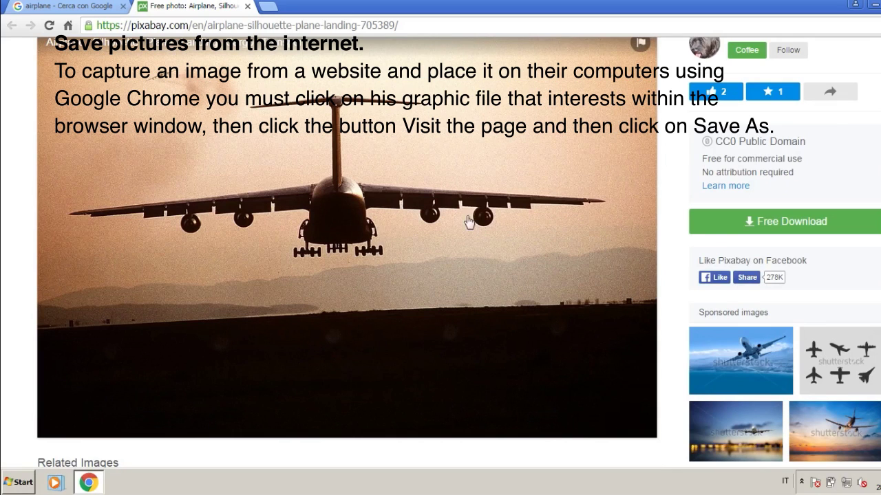
right_click(389, 218)
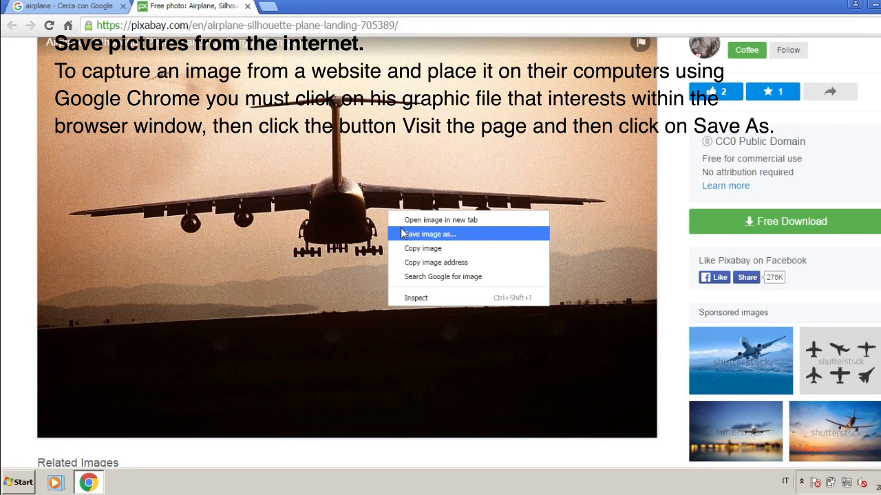
left_click(402, 234)
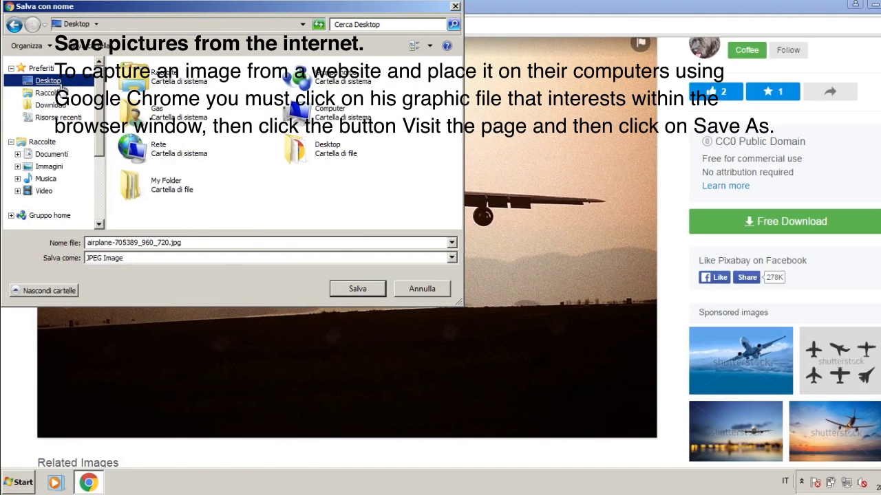
left_click(356, 288)
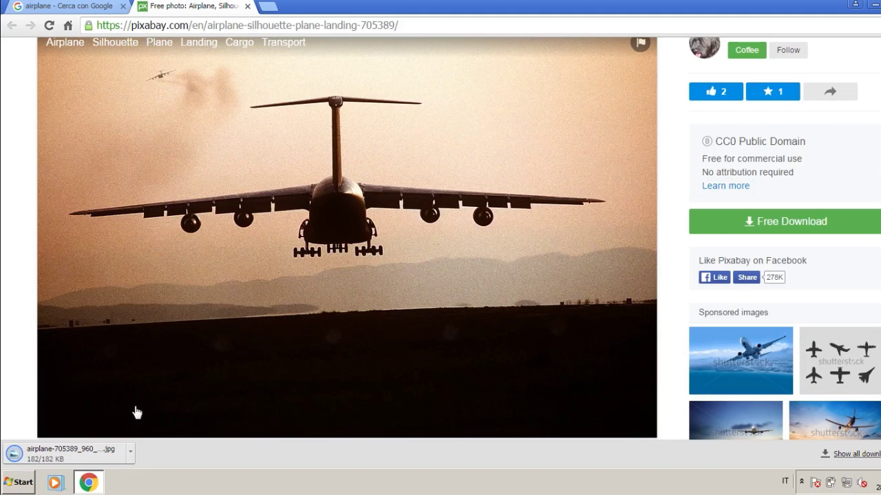
left_click(88, 457)
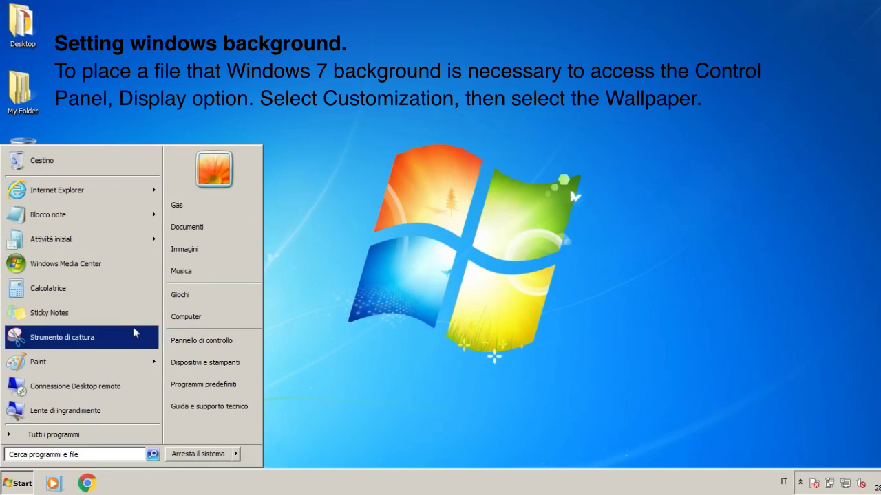
- Open the Schermo settings in the Control Panel
left_click(206, 344)
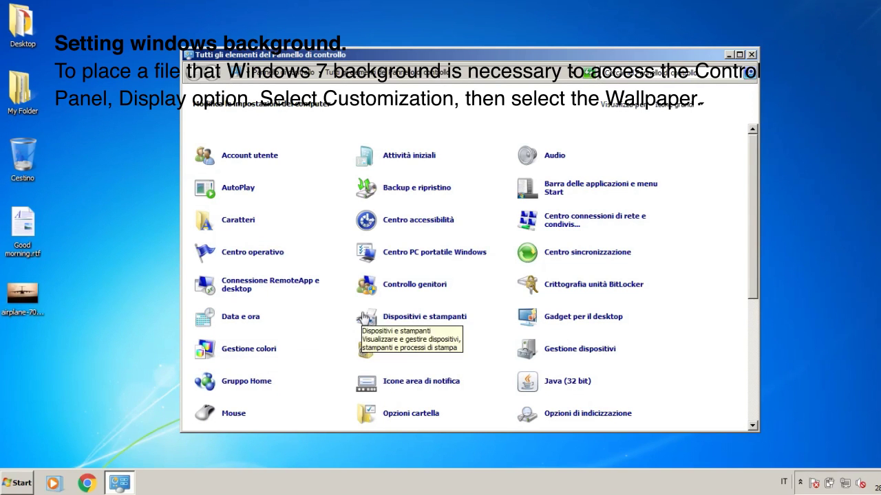
scroll(693, 330, "down", 2)
scroll(694, 330, "down", 5)
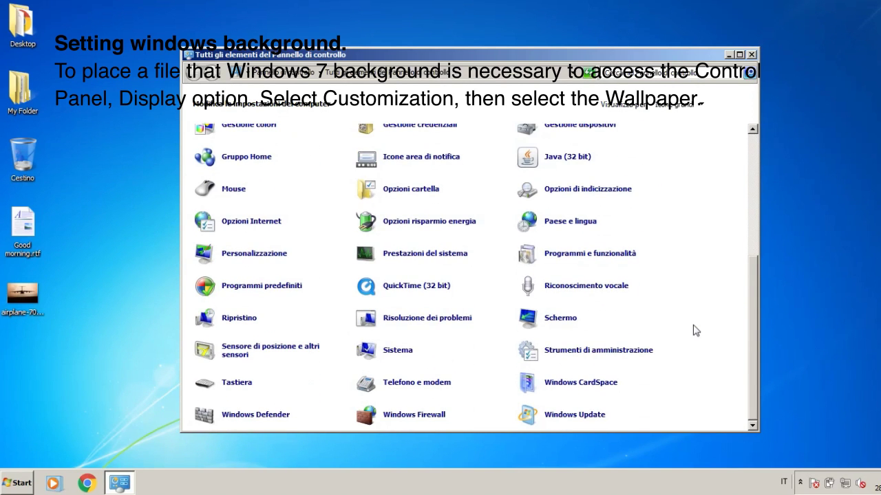
left_click(568, 323)
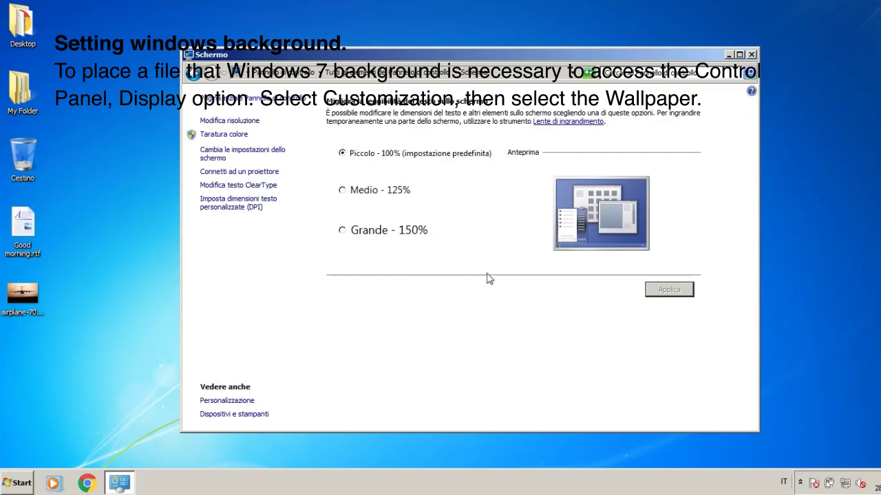
- Preview the Medio - 125% and Grande - 150% text sizes and return to Piccolo - 100%
left_click(368, 191)
left_click(368, 232)
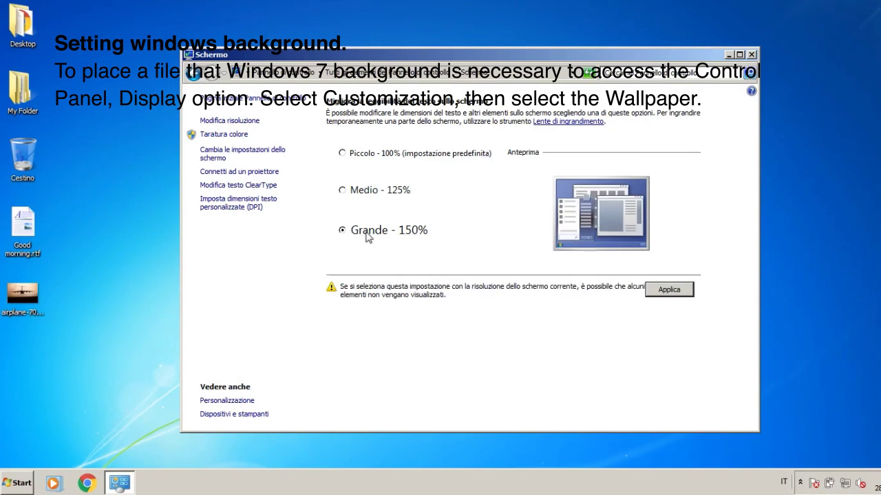
left_click(364, 154)
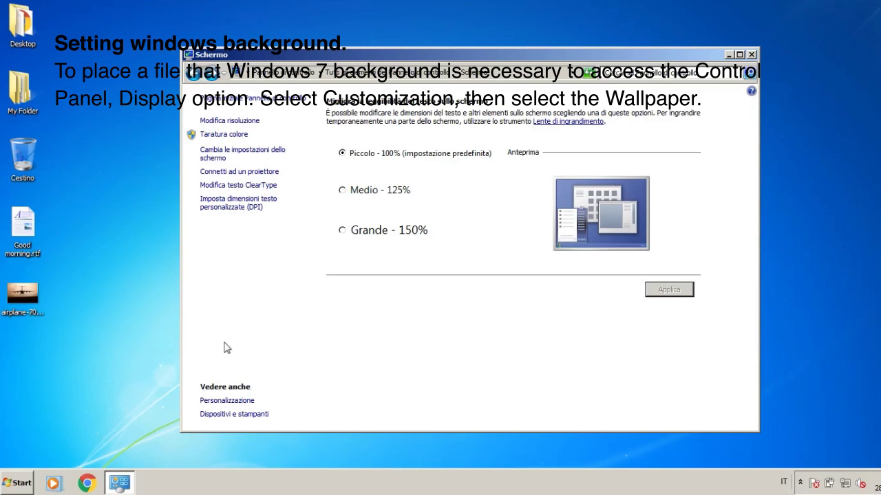
- Apply the Italia Aero theme in the Personalizzazione settings and minimize the window to show the desktop
left_click(222, 399)
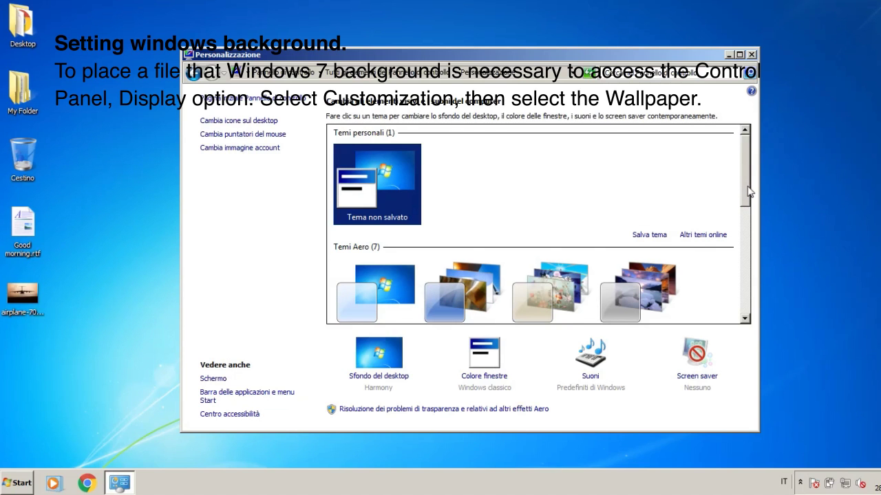
left_click_drag(748, 192, 757, 256)
left_click(568, 195)
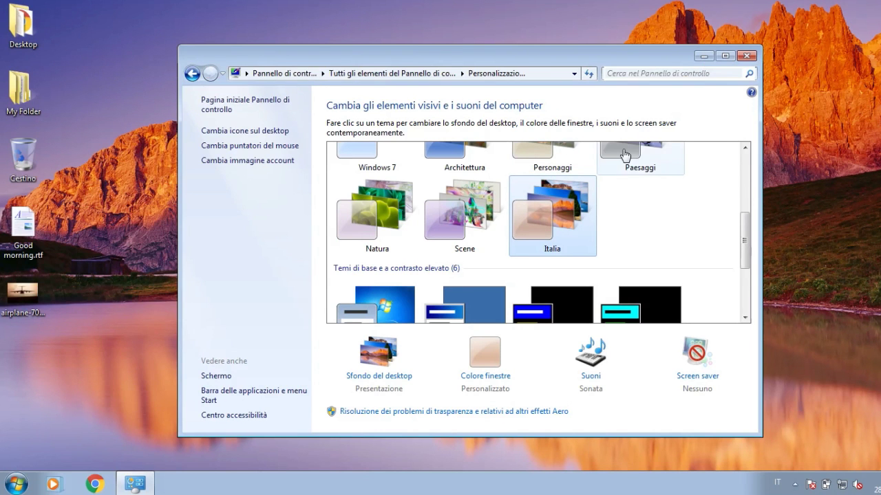
left_click(704, 55)
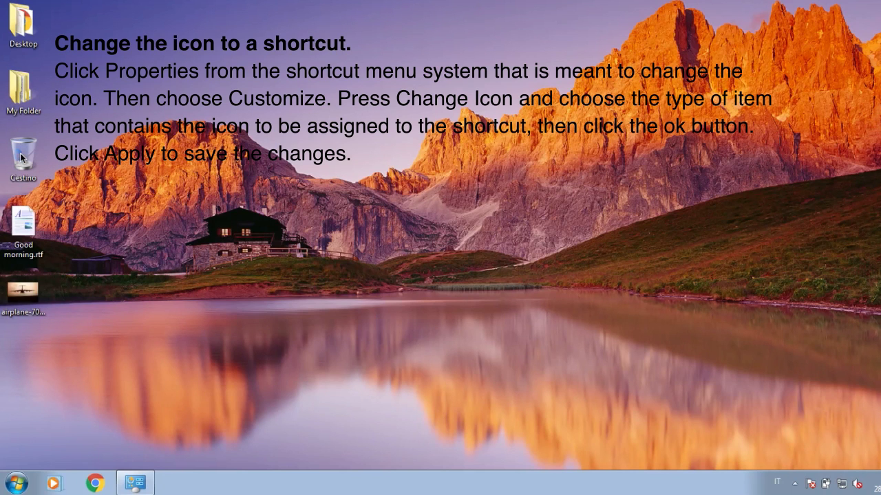
- Open the properties of My Folder on the desktop
left_click(19, 94)
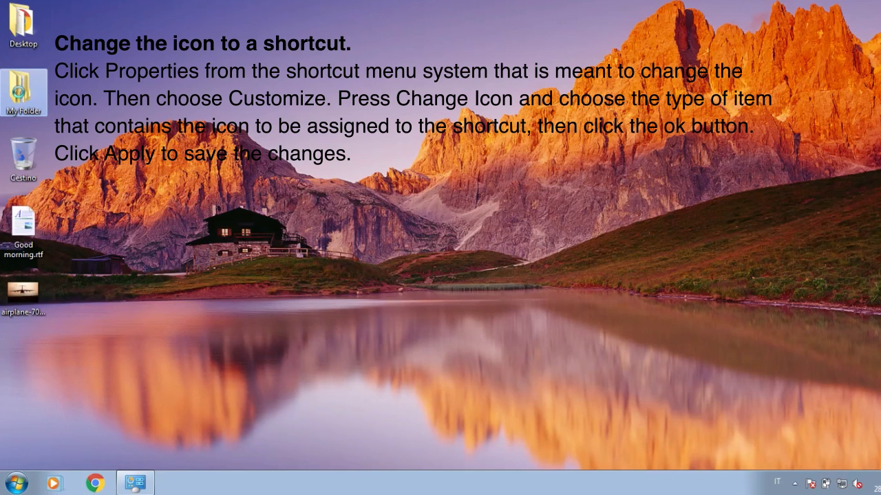
right_click(20, 95)
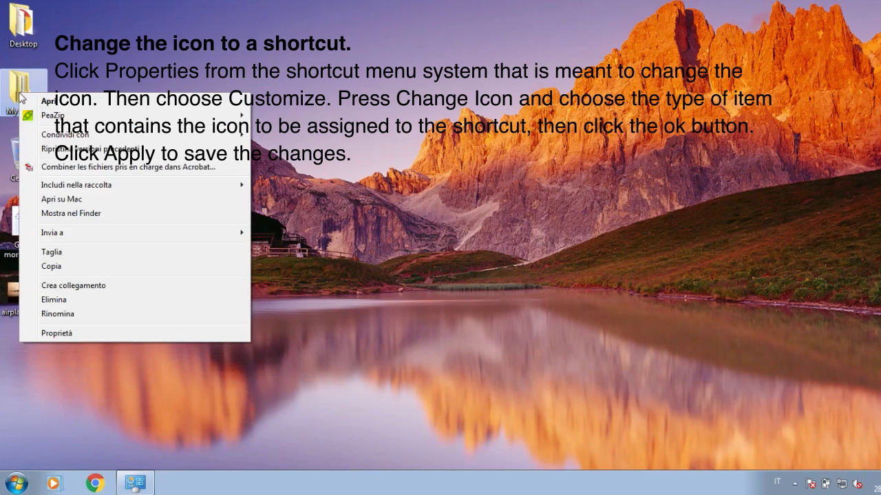
left_click(61, 333)
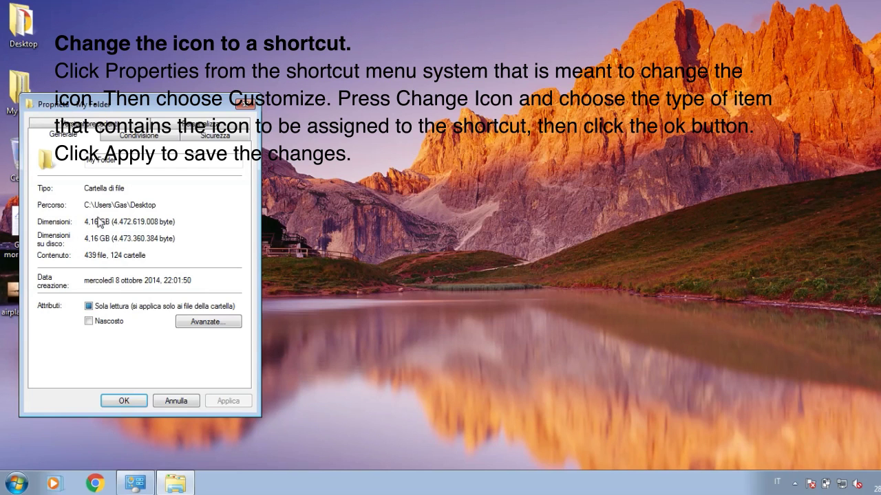
- Review the advanced attributes, sharing, security and previous versions settings of My Folder
left_click(192, 323)
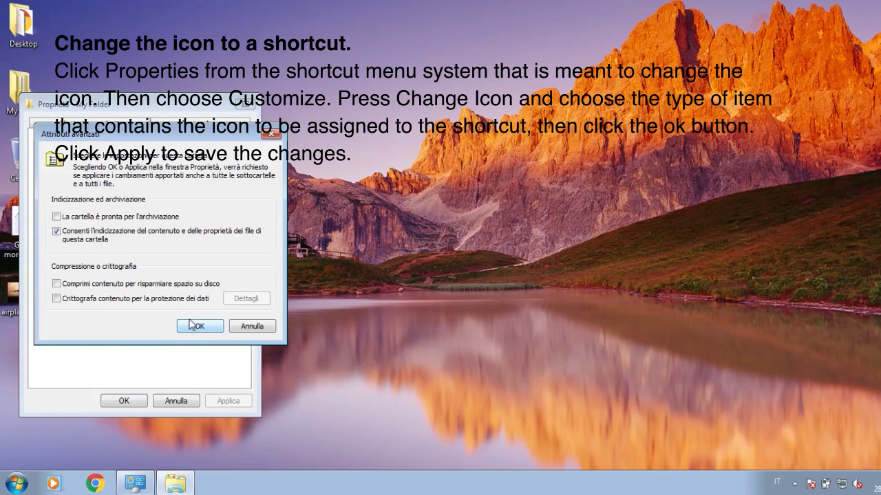
left_click(201, 327)
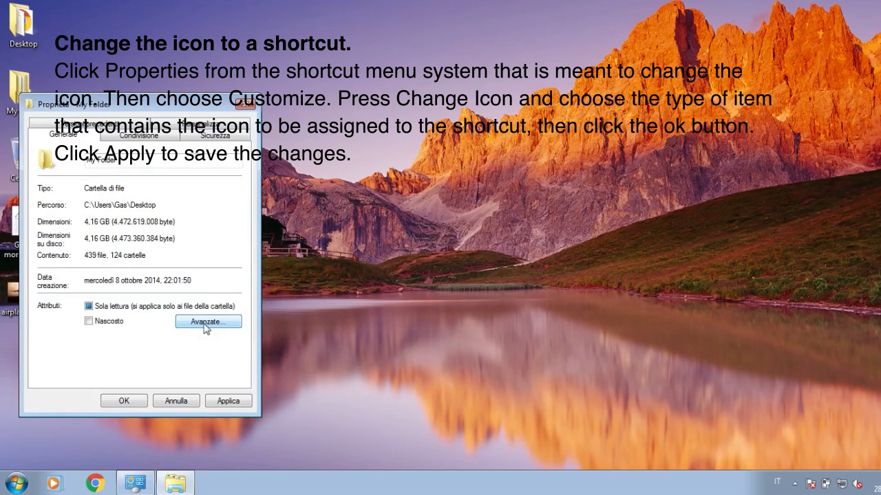
left_click(145, 137)
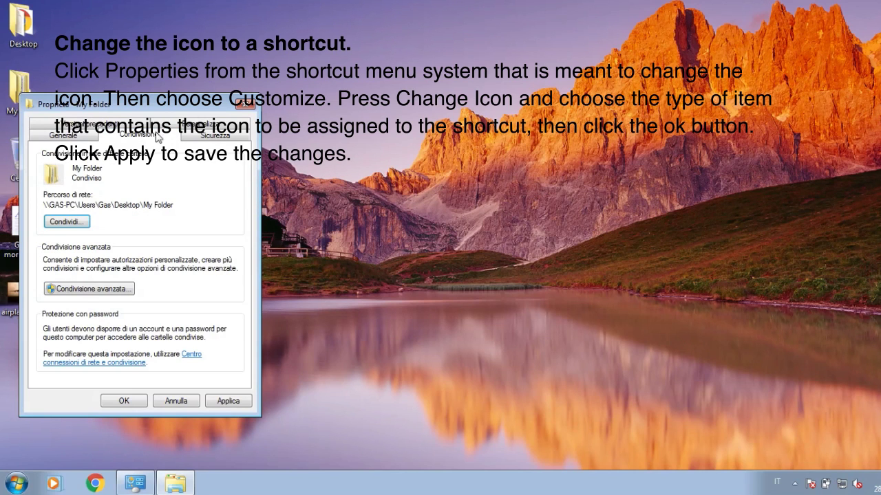
left_click(206, 136)
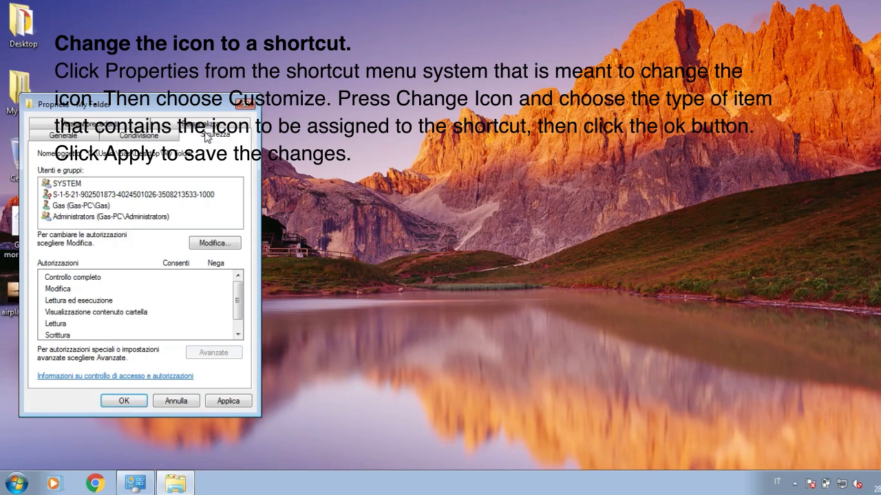
left_click(95, 125)
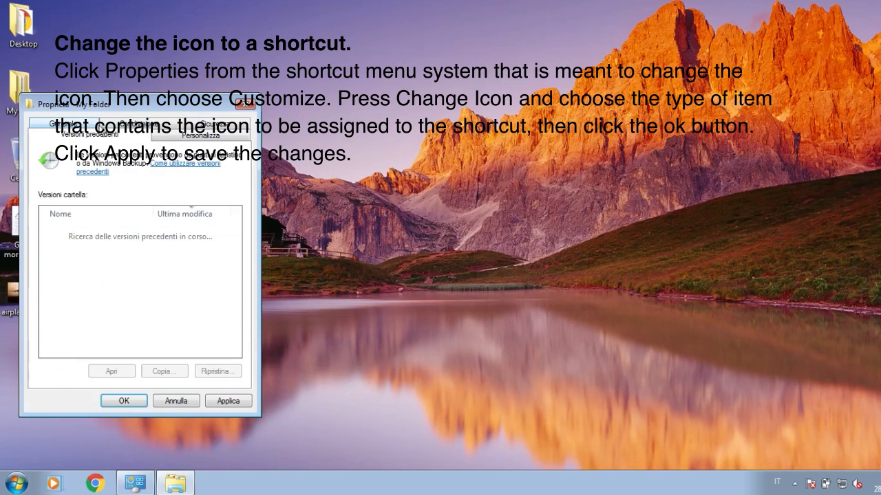
- Change the icon of My Folder to the red prohibition sign from SHELL32.dll, apply it and close the properties
left_click(189, 138)
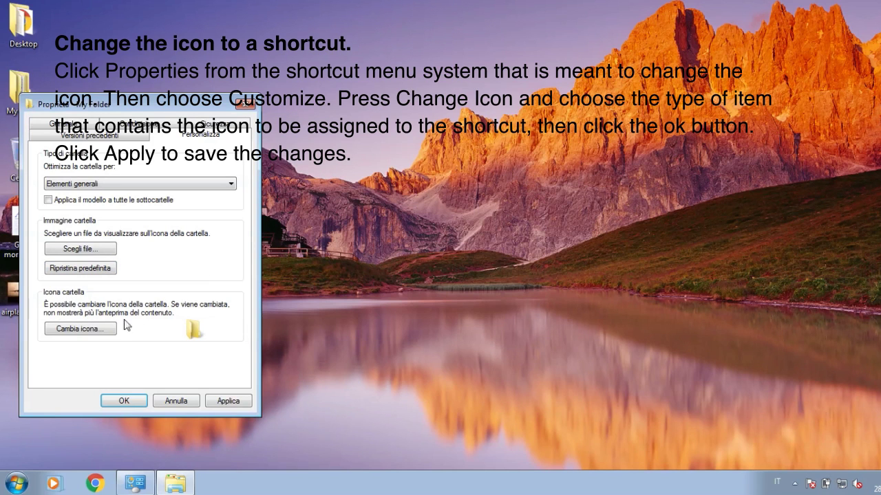
left_click(101, 330)
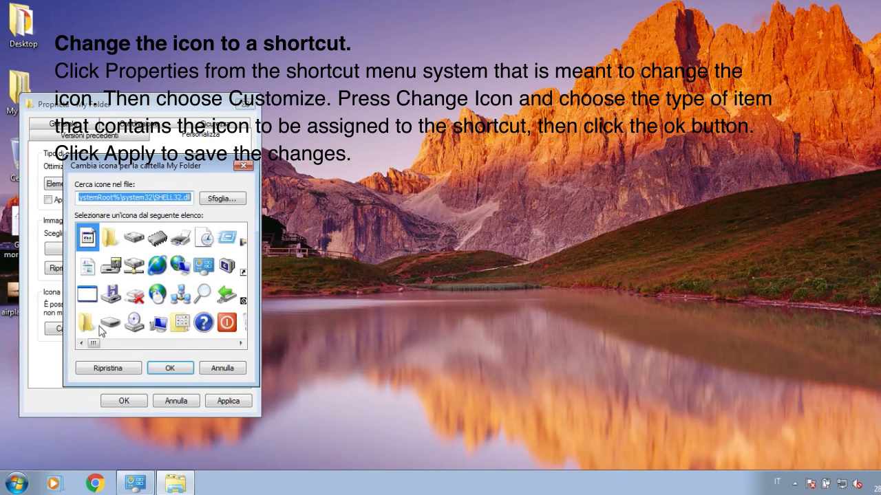
left_click_drag(94, 346, 145, 349)
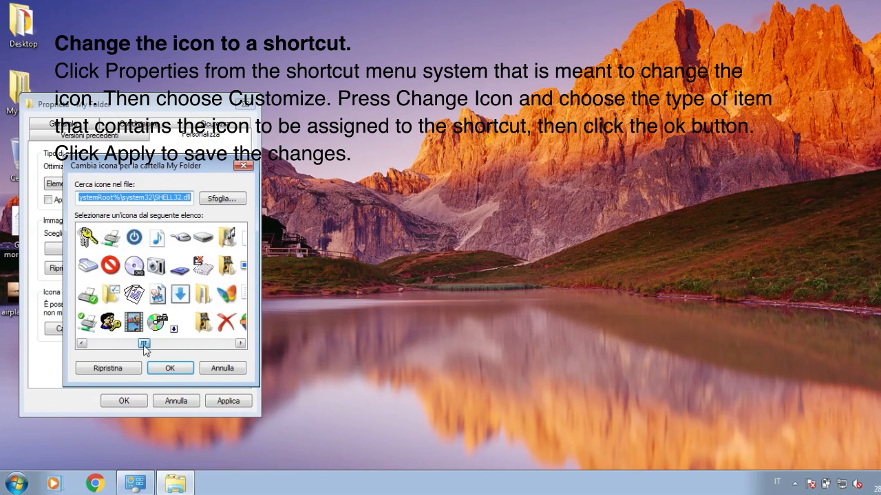
left_click(110, 266)
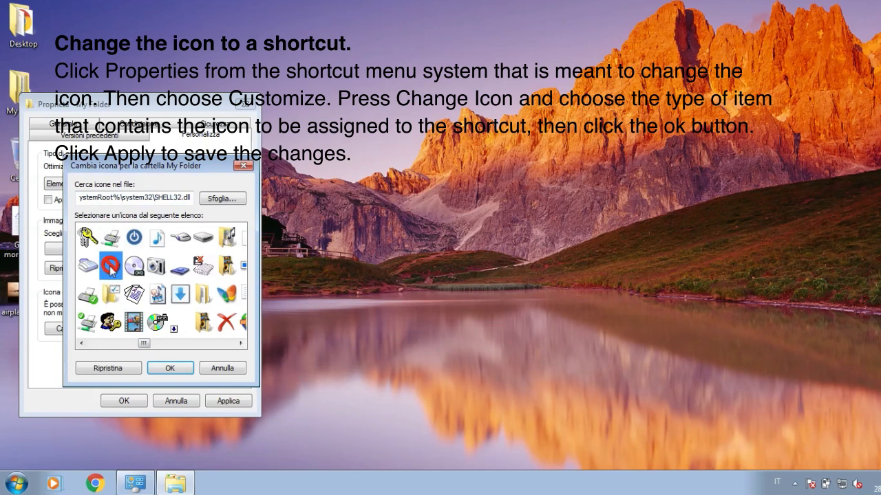
left_click(170, 368)
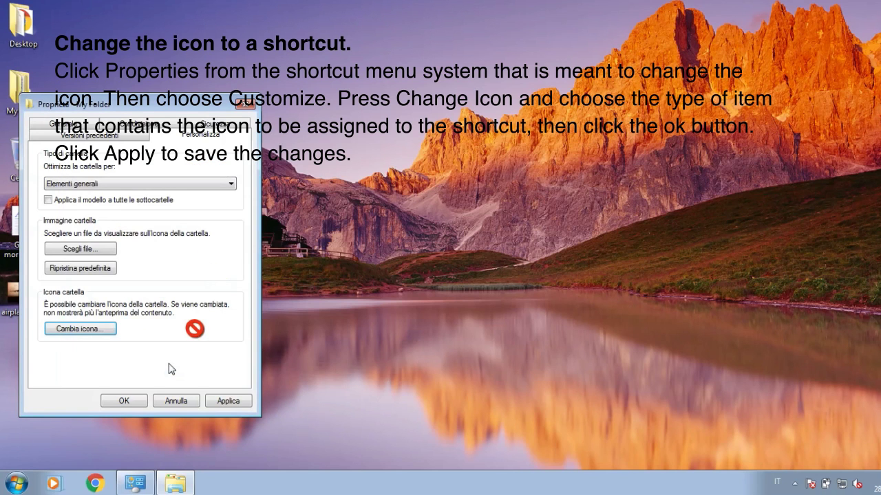
left_click(227, 401)
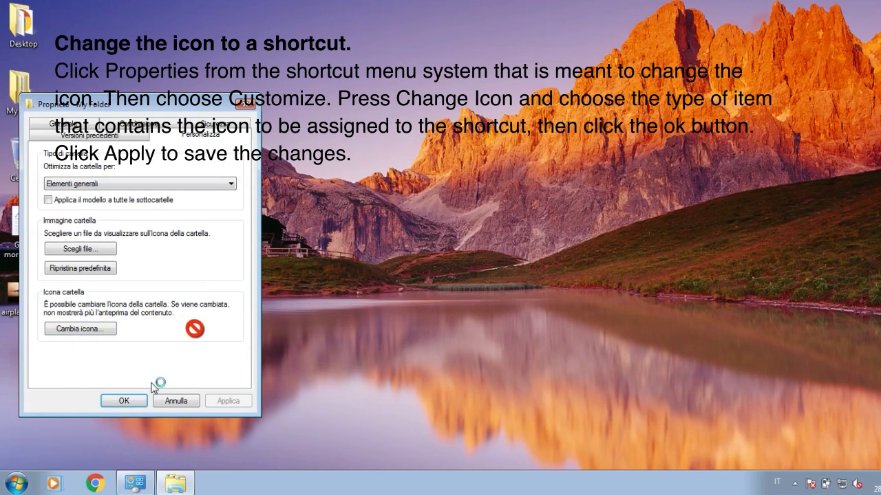
left_click_drag(73, 105, 149, 111)
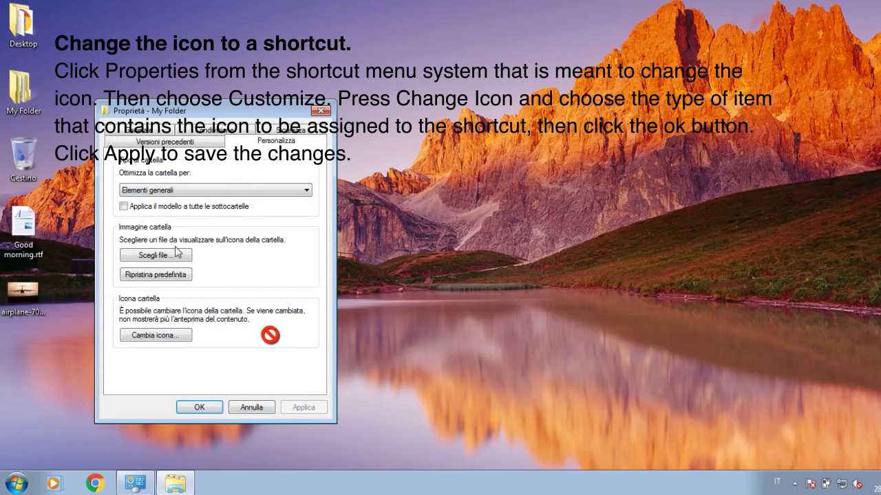
left_click(206, 405)
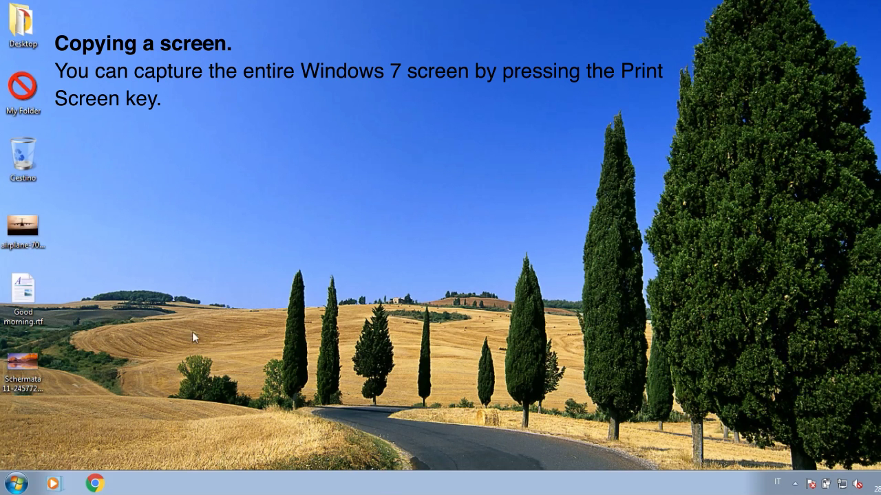
- Open the Schermata screenshot image saved on the desktop
double_click(26, 371)
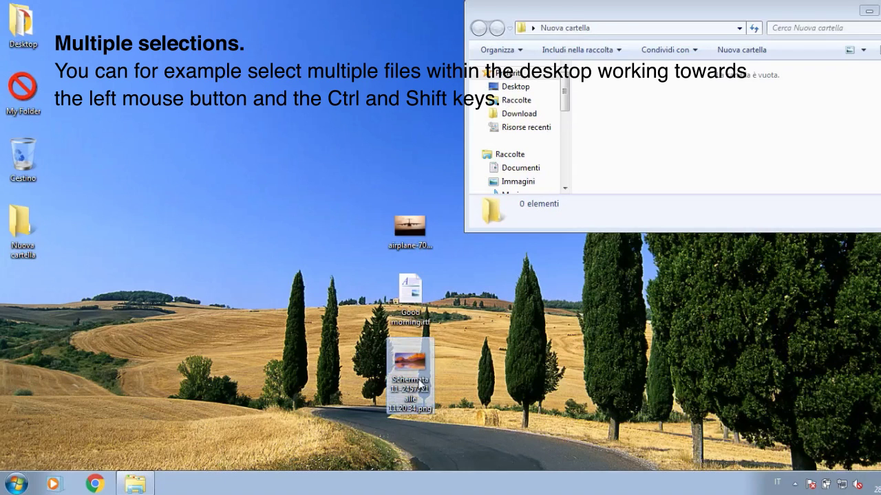
- Select the file range from the Schermata image to the airplane image, and also select both images individually without Good morning.rtf
left_click(410, 227, "shift")
left_click(406, 364)
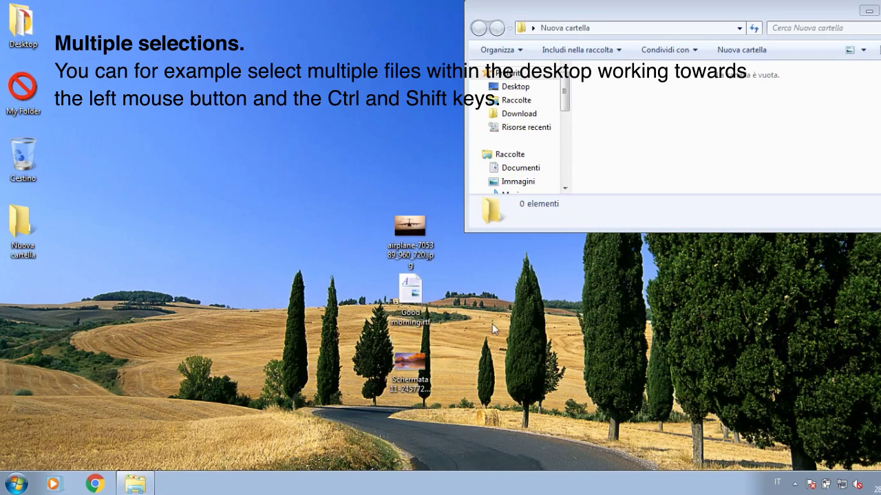
left_click(410, 226, "ctrl")
left_click(22, 157, "ctrl")
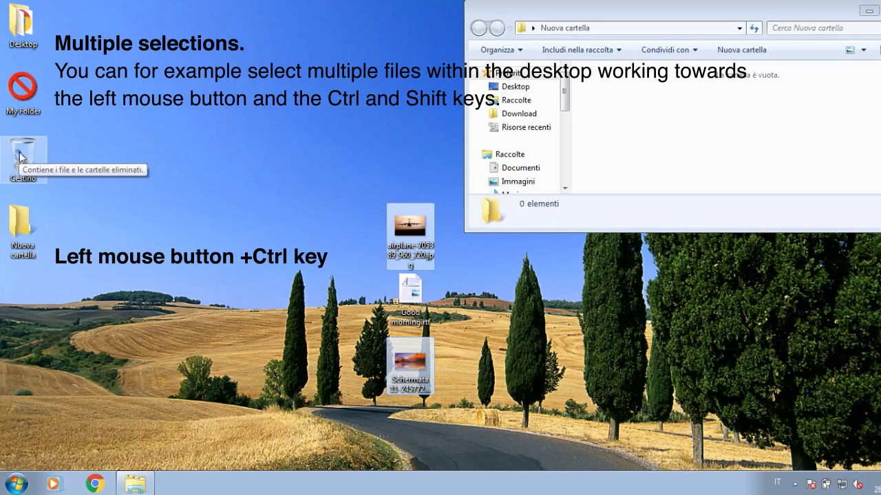
left_click(21, 26, "ctrl")
left_click(22, 157)
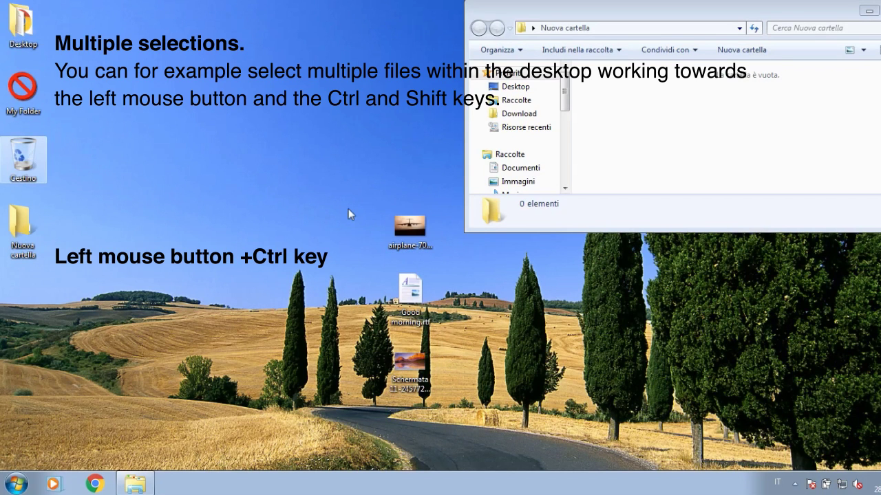
- Select Good morning.rtf, the airplane image and the Cestino together on the desktop, and clear the selection
left_click(413, 302, "ctrl")
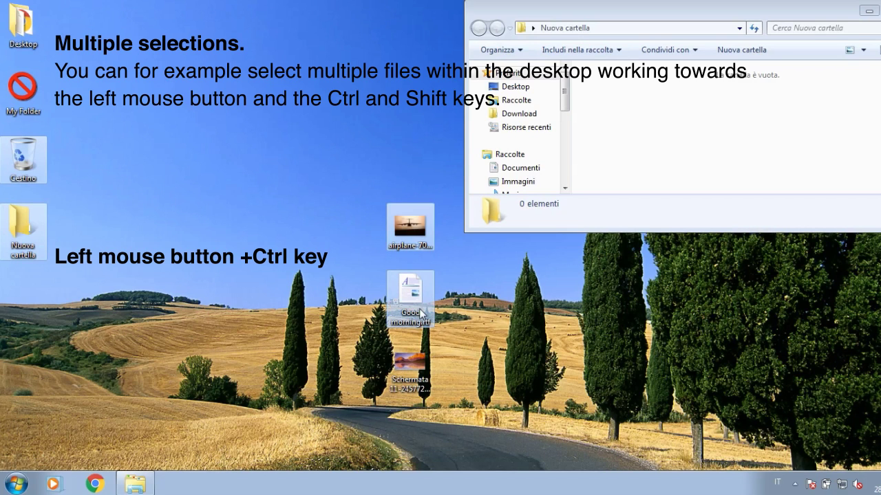
left_click(420, 313)
left_click(410, 226, "ctrl")
left_click(33, 163, "ctrl")
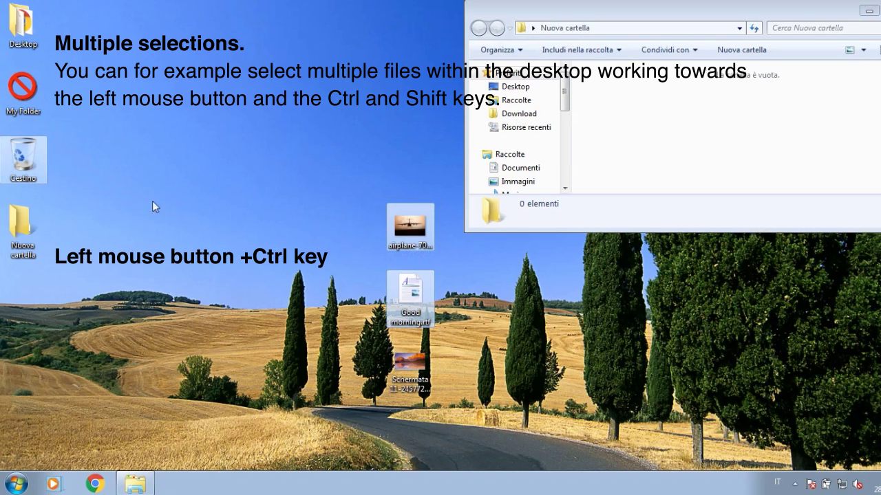
left_click(209, 223)
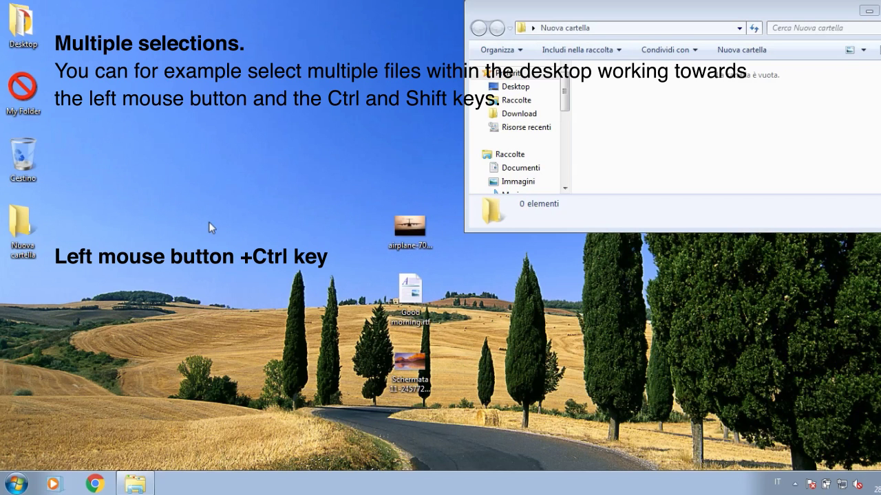
- Select the airplane and Schermata images together and move them into the open Nuova cartella folder
left_click(411, 370, "shift")
left_click(410, 292, "ctrl")
left_click(24, 241, "ctrl")
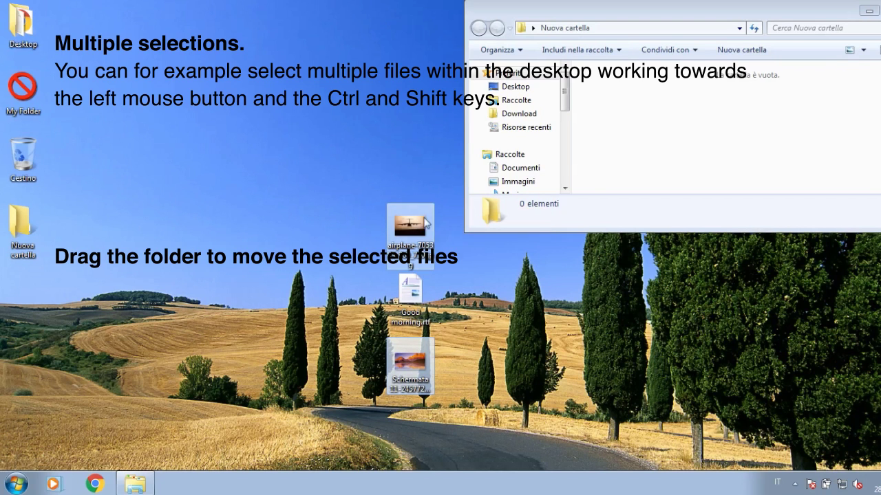
left_click_drag(425, 221, 625, 156)
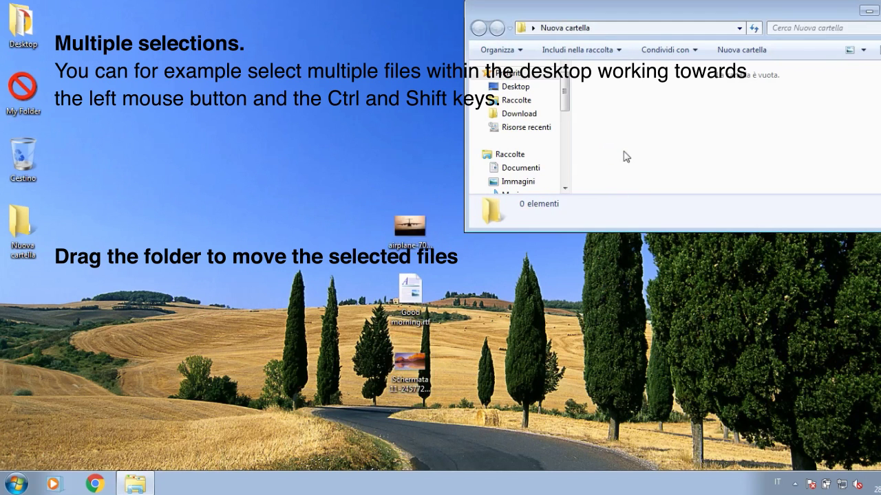
- Delete Good morning.rtf by moving it to the Cestino
left_click(411, 293)
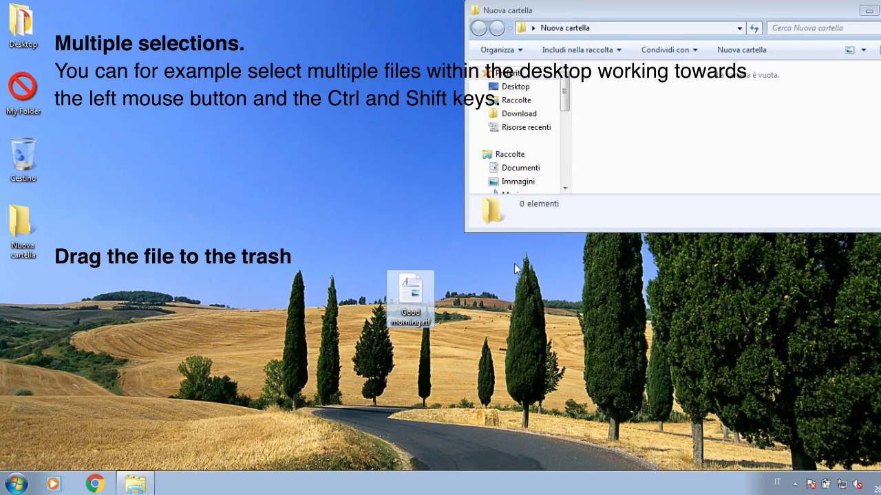
left_click_drag(417, 301, 38, 168)
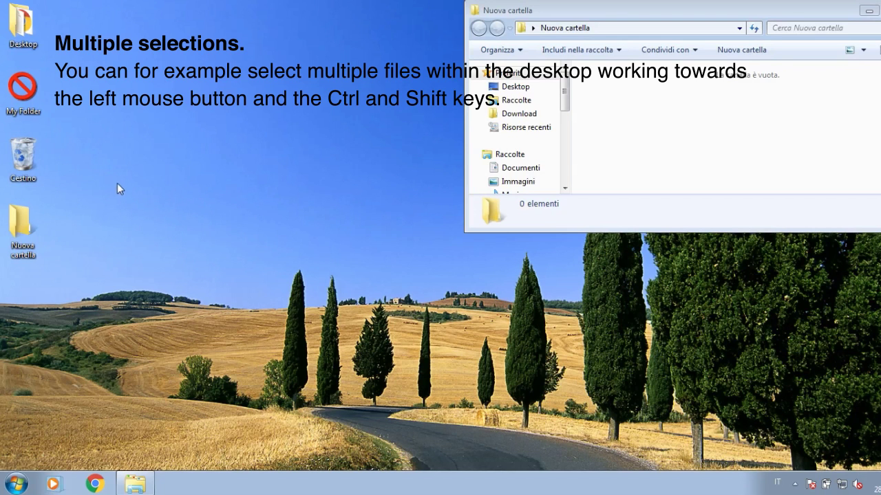